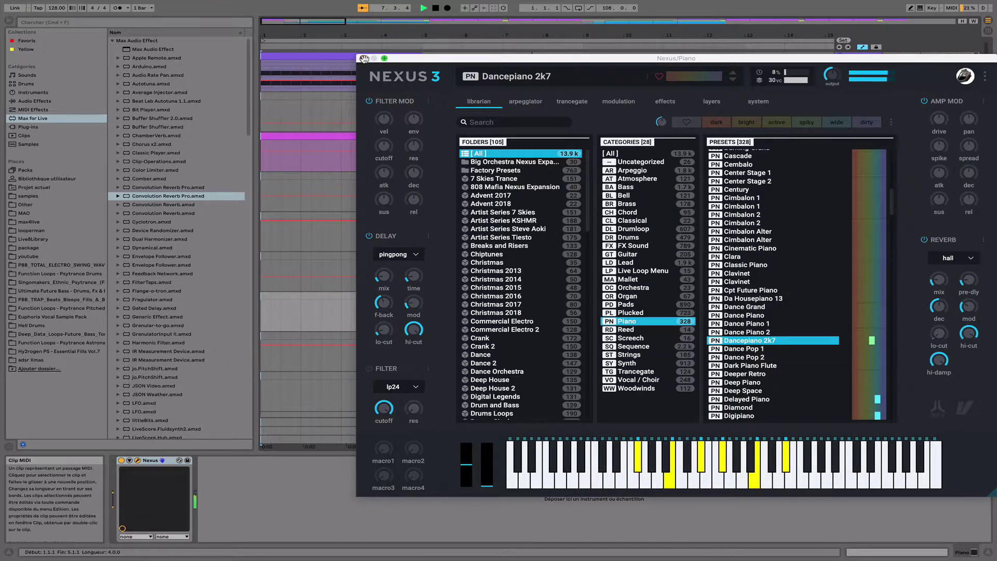
# Close the Piano track's Nexus window, then view the Nexus preset used on the Strings track and close it
pyautogui.press('super+alt+p')
pyautogui.click(855, 214)
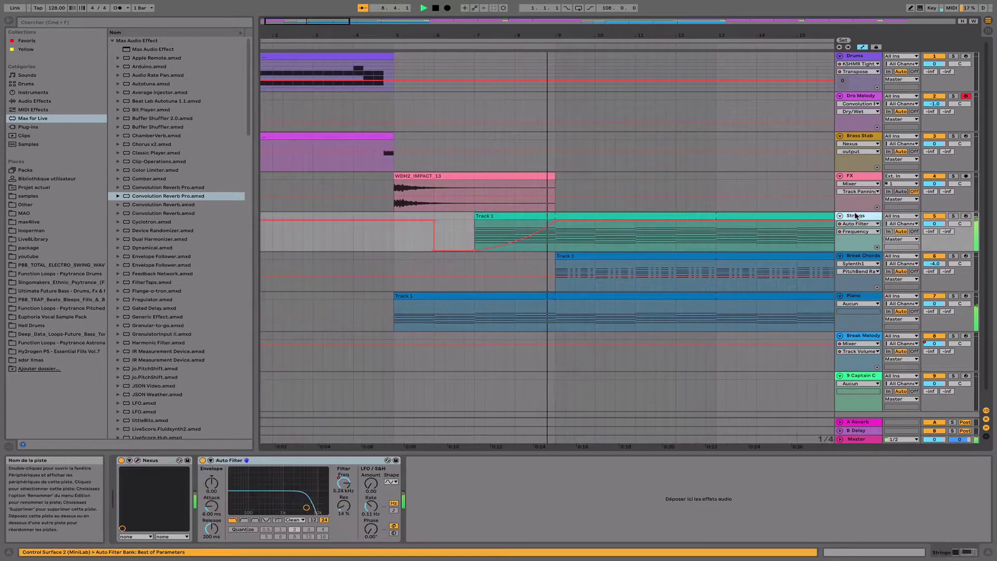
pyautogui.press('super+alt+p')
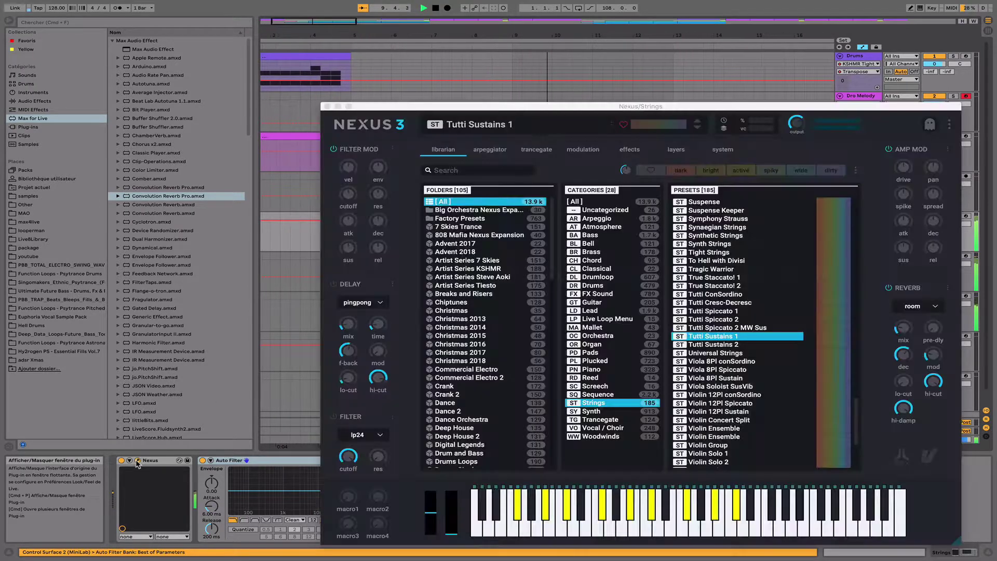
pyautogui.click(326, 106)
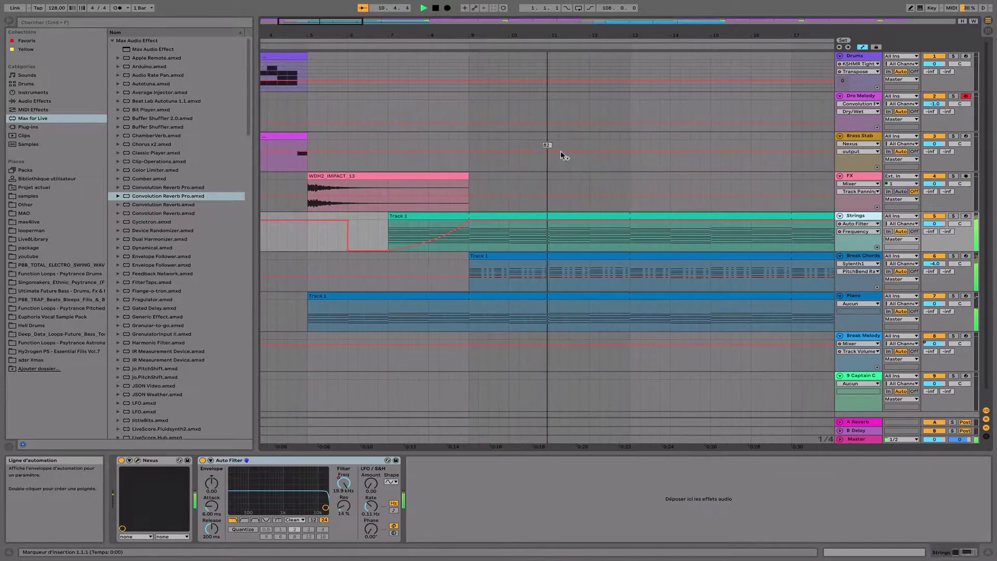
# Inspect the Sylenth1 patch on the Break Chords track, including its Part B settings, and close the plug-in window
pyautogui.click(877, 258)
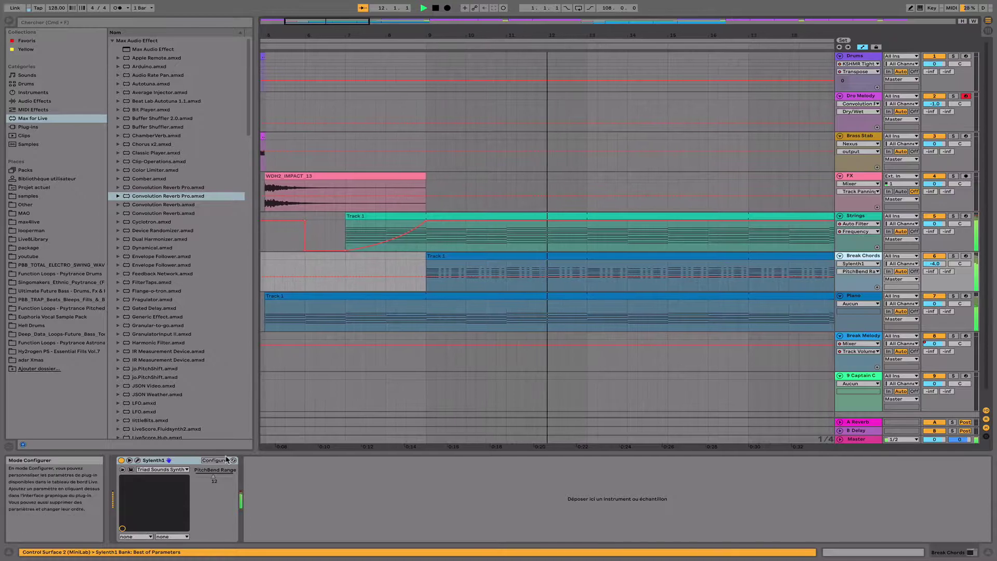
pyautogui.click(138, 460)
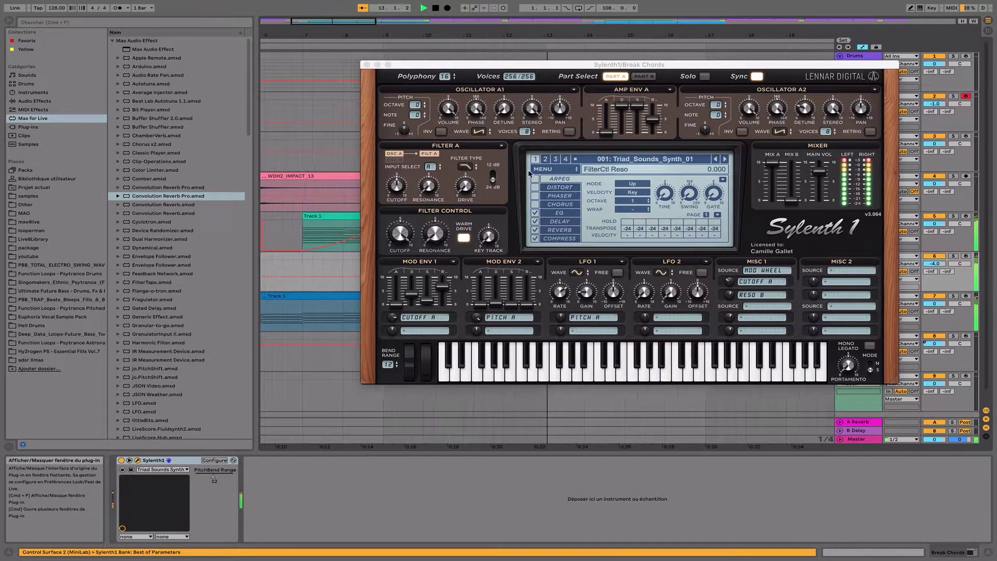
pyautogui.click(644, 76)
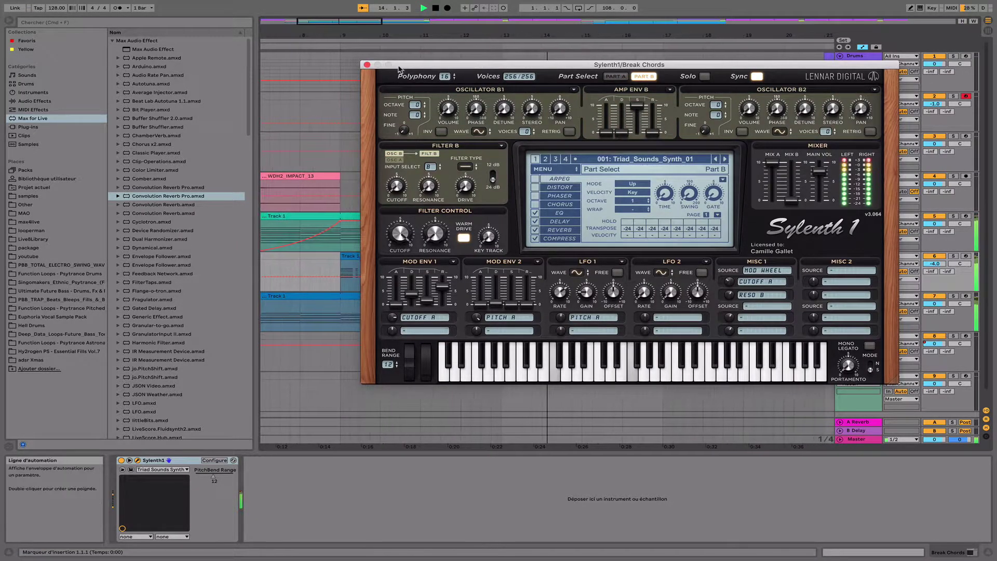
pyautogui.click(367, 66)
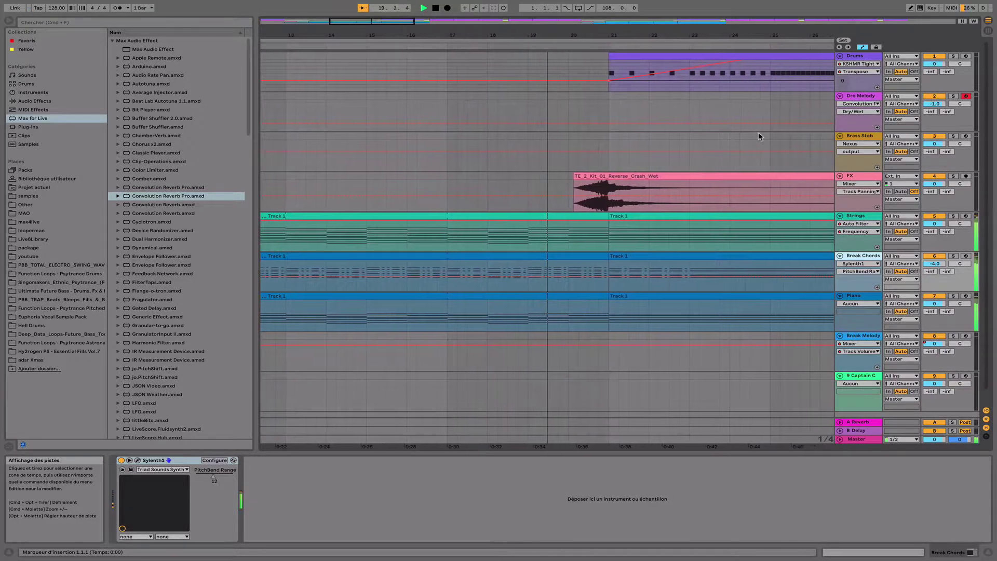
# View the Nexus presets in the fifth and fourth chains of the Drop Melody track's Instrument Rack, closing each plug-in window
pyautogui.click(859, 97)
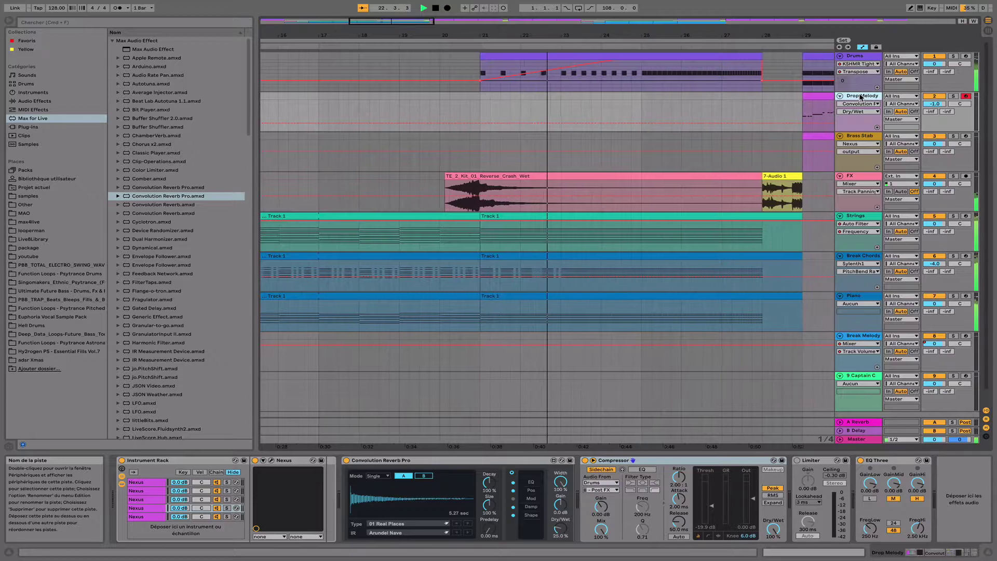
pyautogui.click(146, 516)
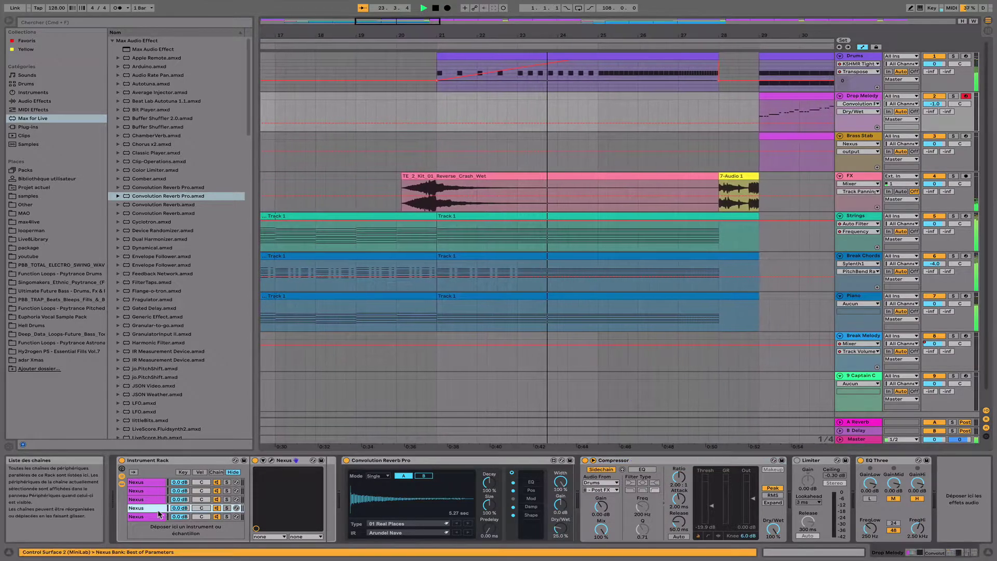
pyautogui.click(272, 461)
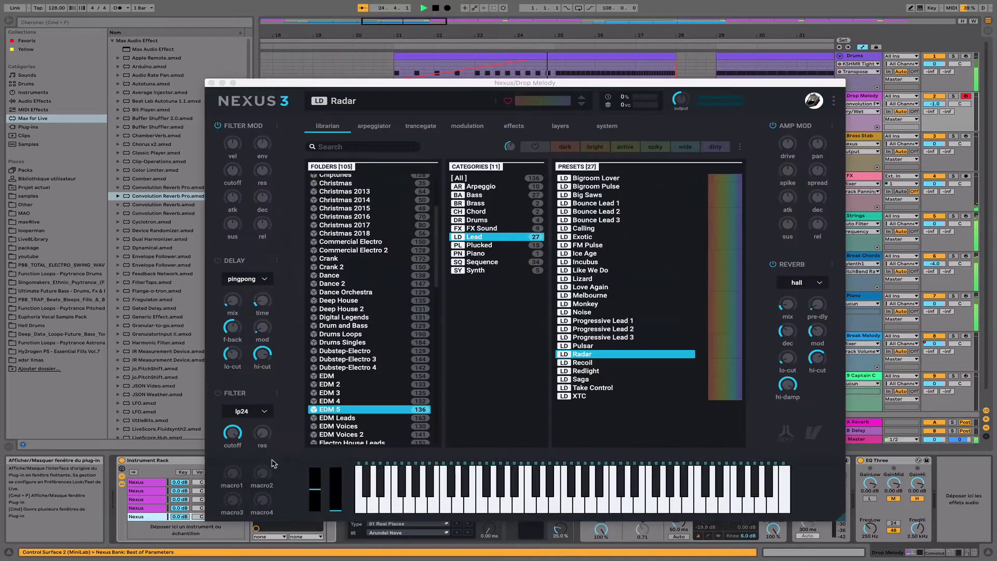
pyautogui.click(211, 83)
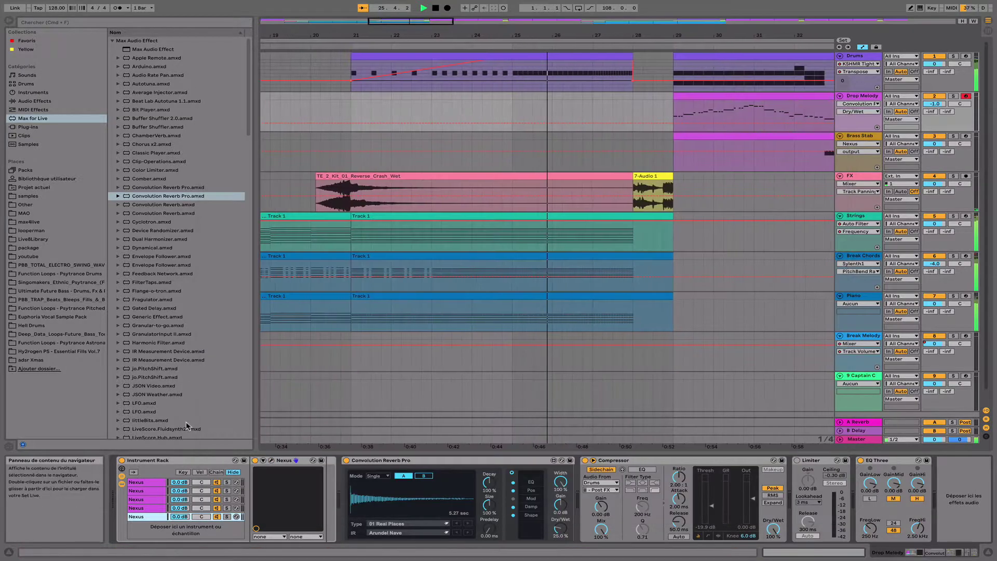
pyautogui.click(158, 500)
pyautogui.click(159, 507)
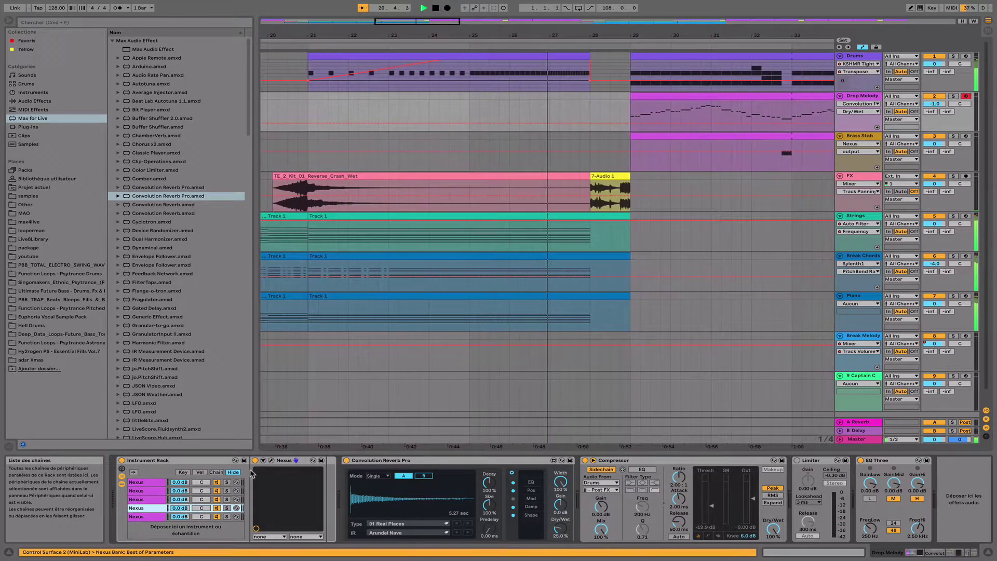
pyautogui.click(272, 461)
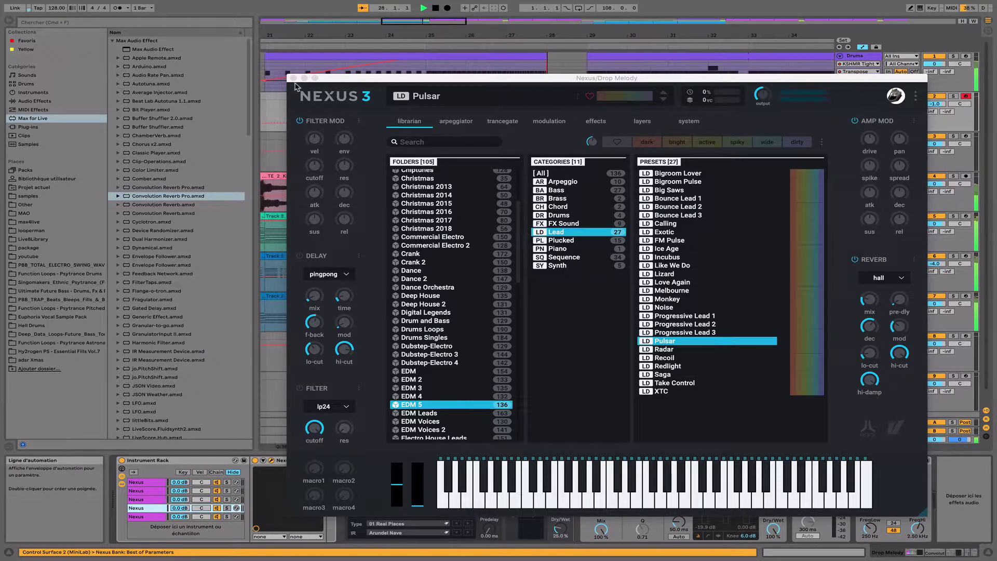
pyautogui.click(271, 461)
# View the Nexus presets in the third, second and first chains of the Drop Melody rack, closing each plug-in window
pyautogui.click(152, 500)
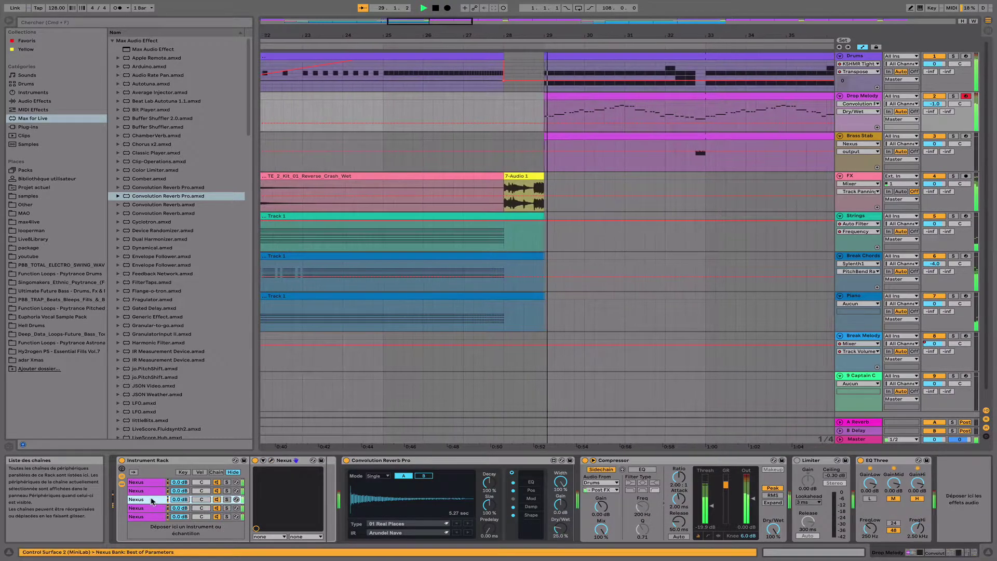
pyautogui.click(270, 461)
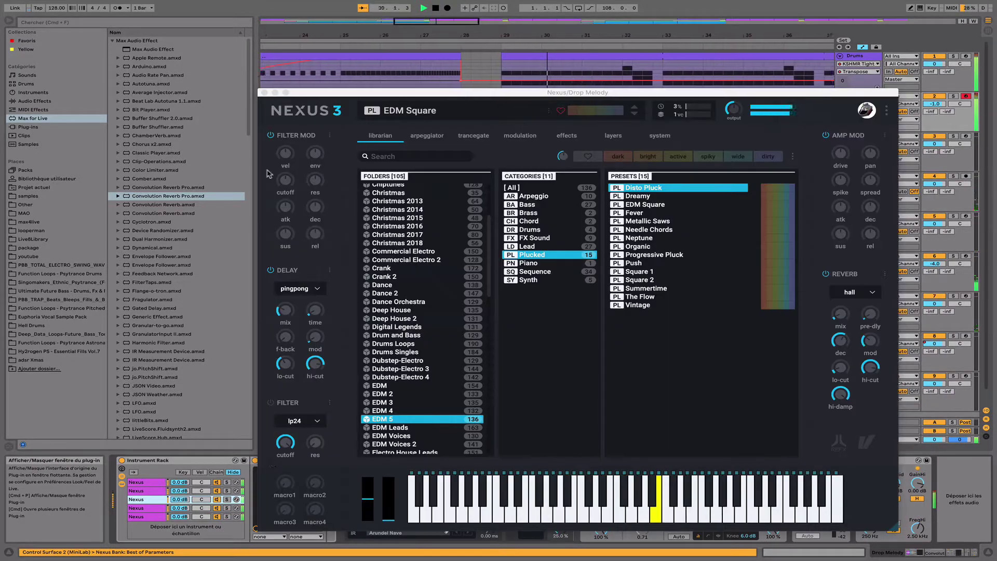
pyautogui.click(263, 92)
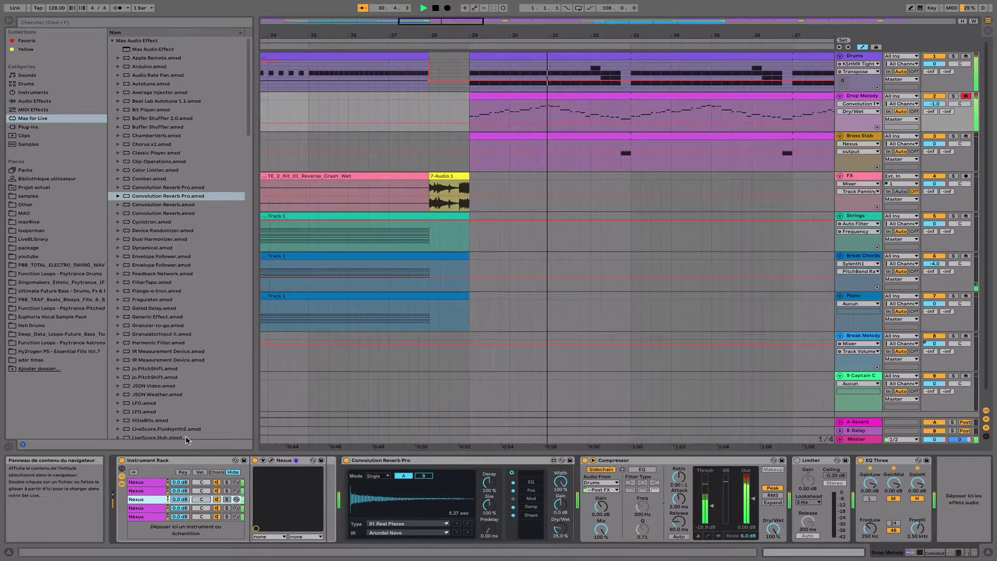
pyautogui.click(152, 491)
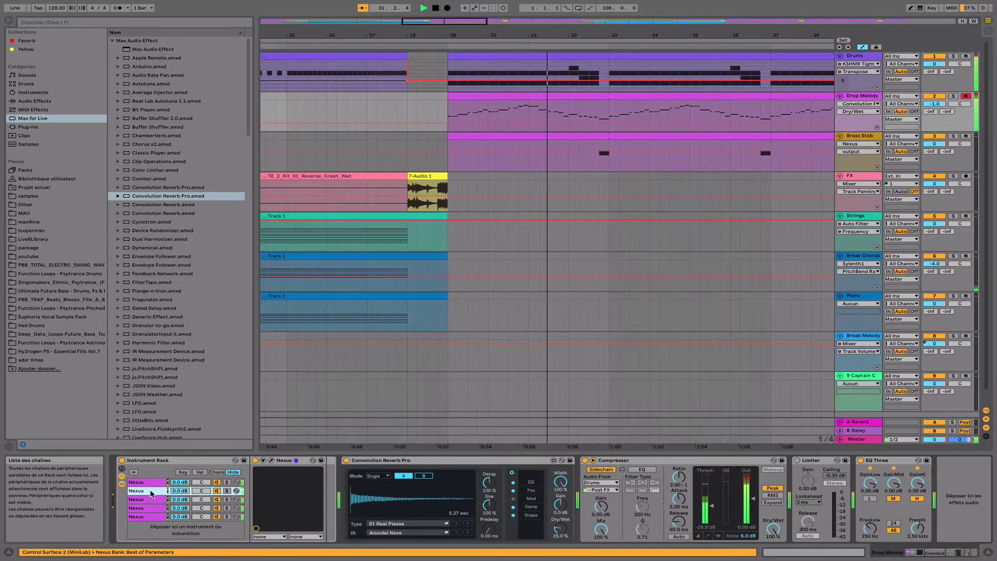
pyautogui.click(271, 461)
pyautogui.click(264, 92)
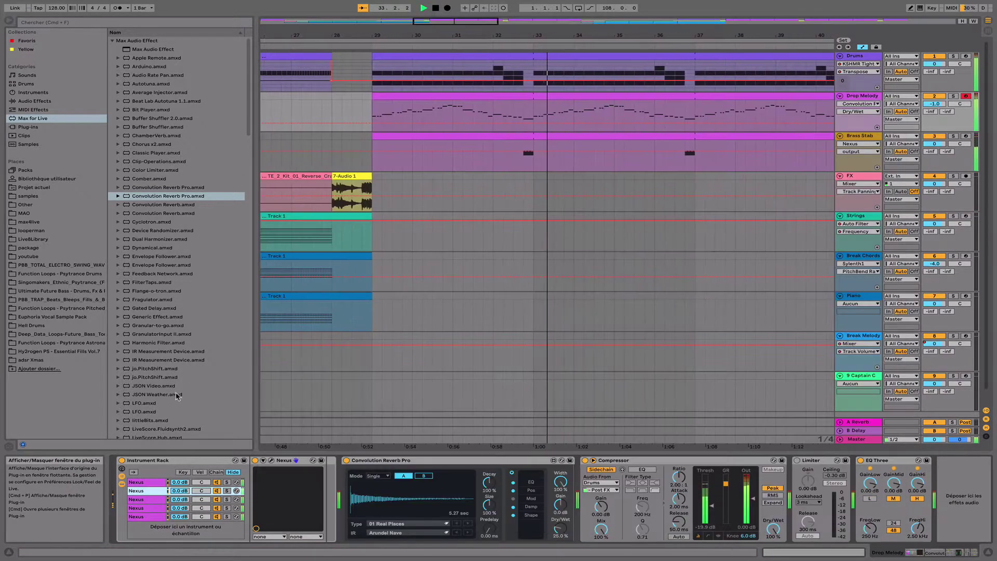
pyautogui.click(152, 482)
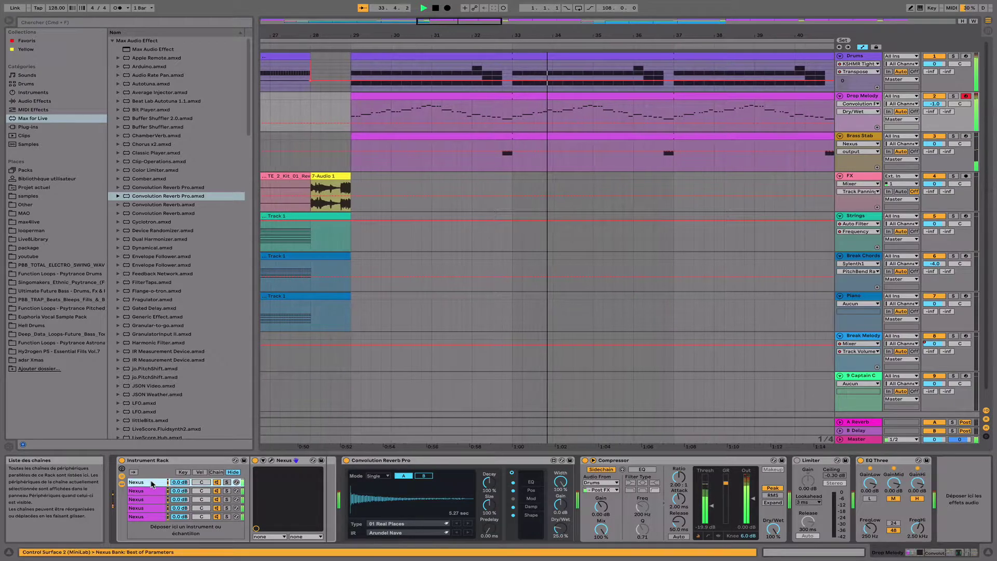
pyautogui.click(270, 460)
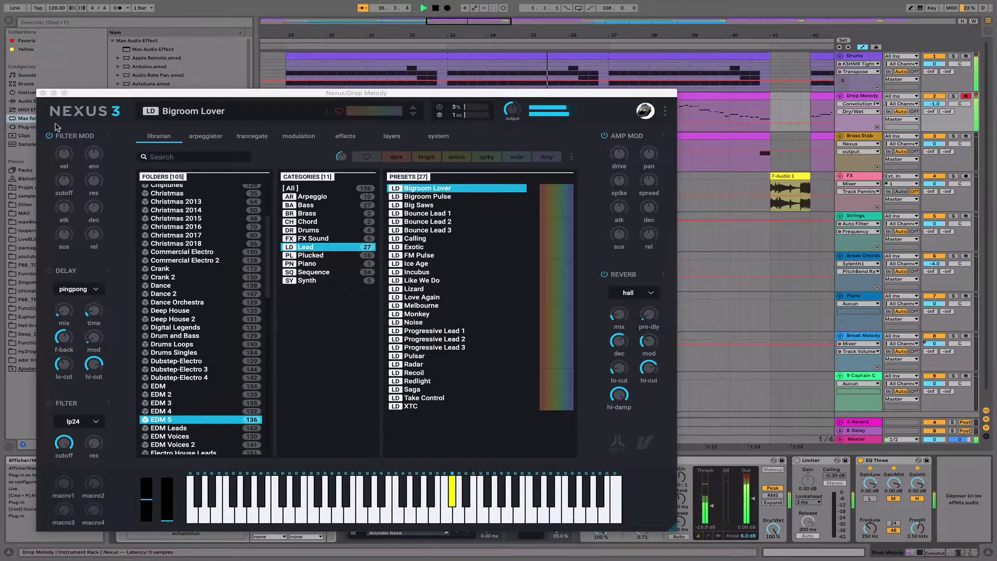
pyautogui.click(43, 93)
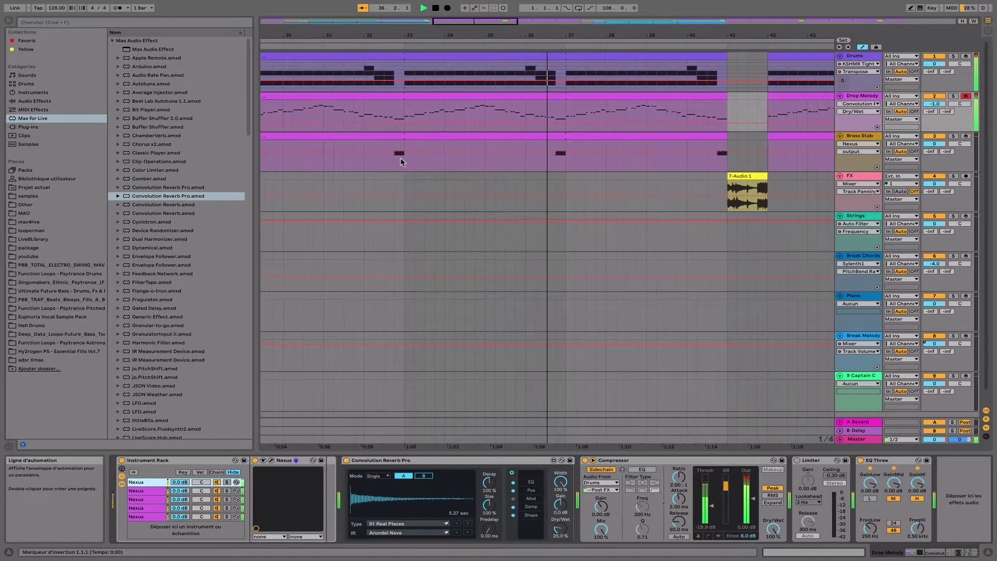
# View the Nexus and VPS Avenger presets in the Brass Stab track's Instrument Rack, closing each plug-in window
pyautogui.click(862, 139)
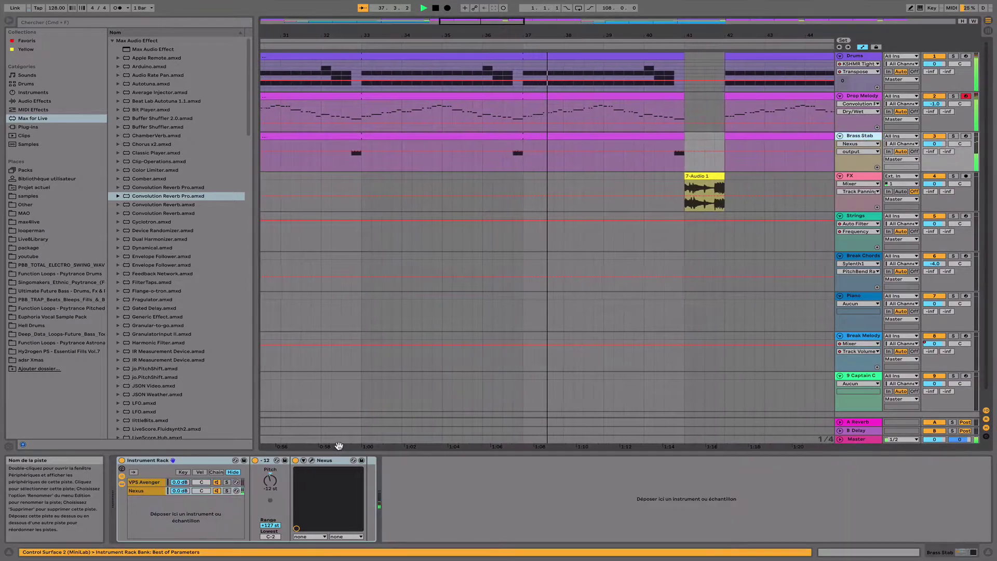
pyautogui.click(312, 460)
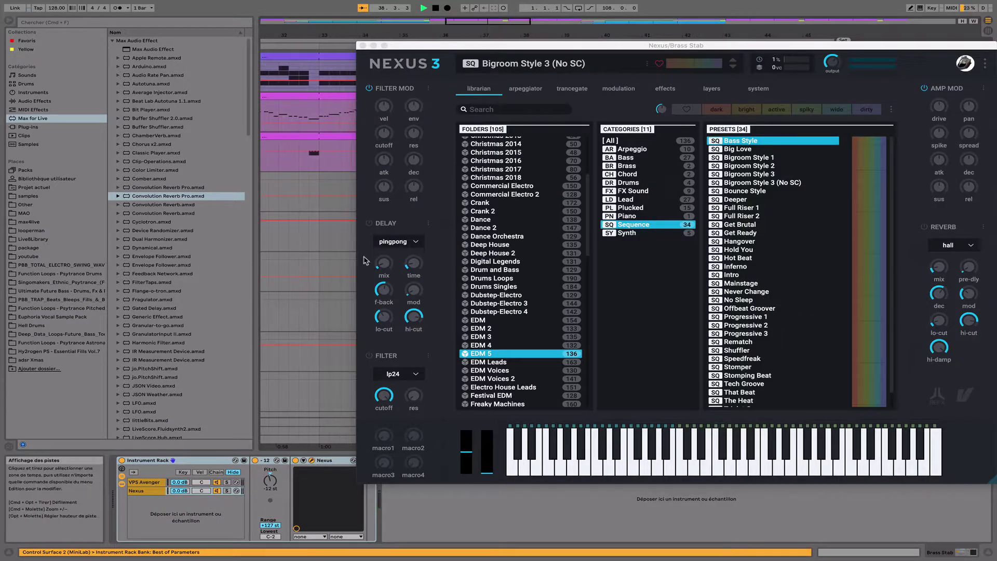
pyautogui.press('super+alt+p')
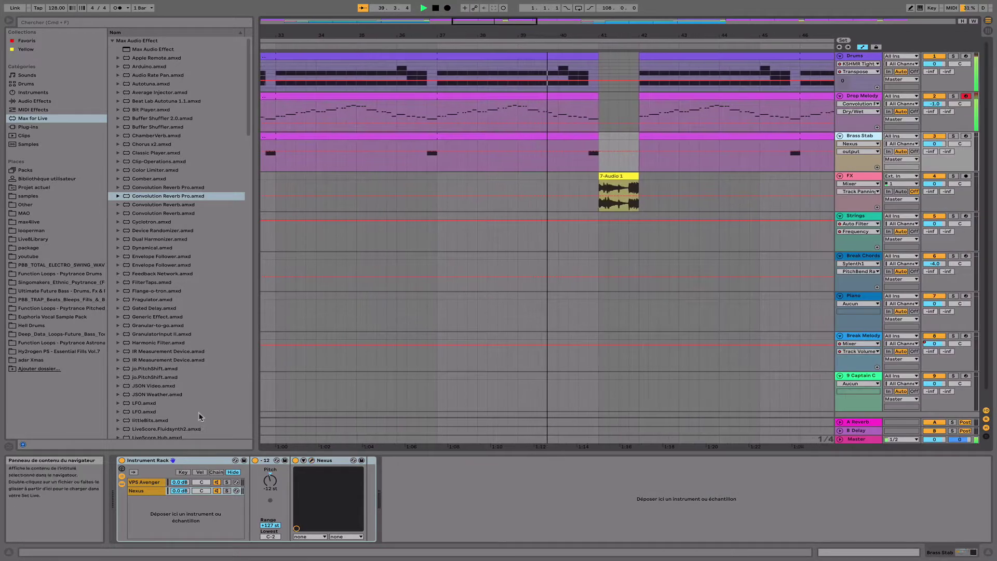
pyautogui.click(144, 482)
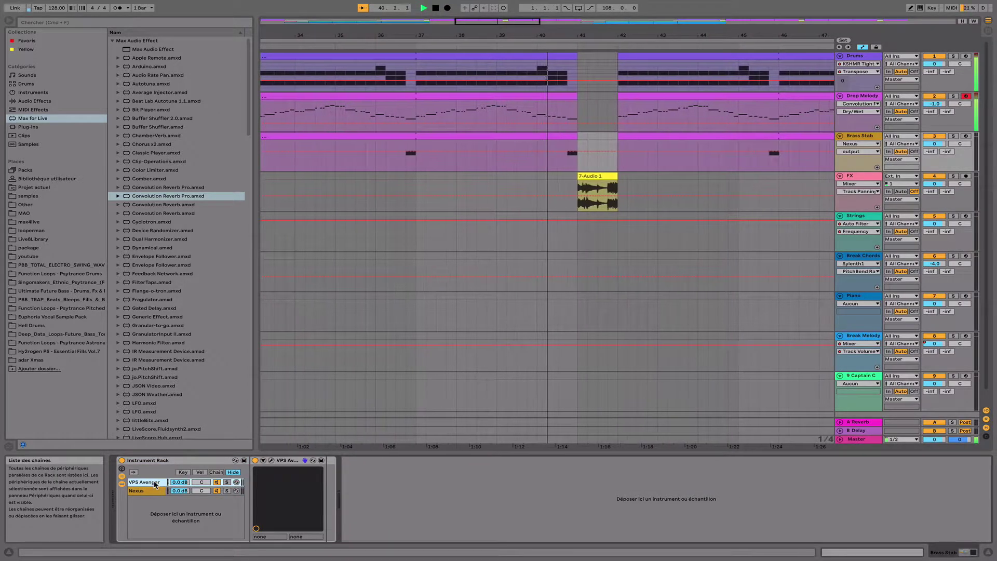
pyautogui.click(271, 461)
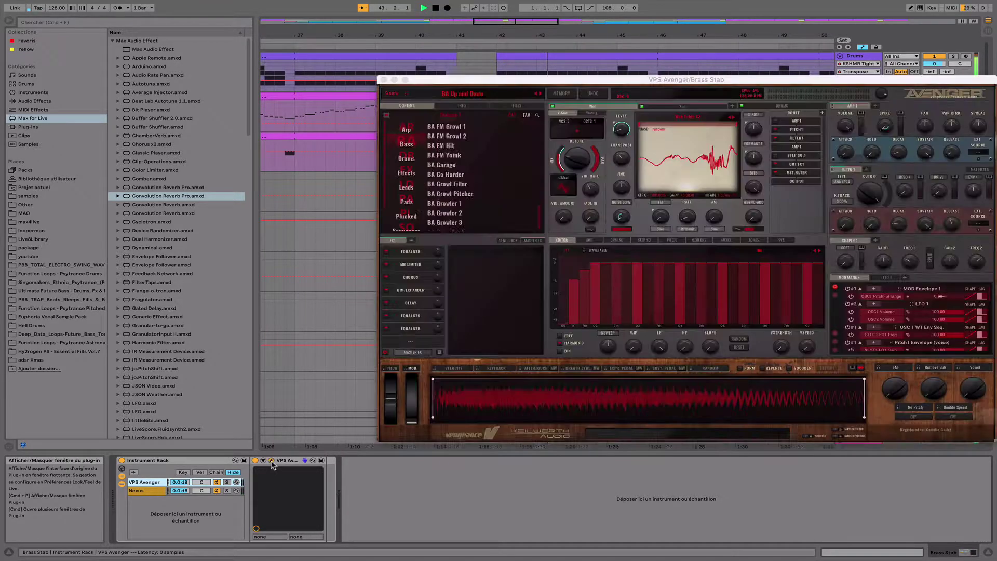
pyautogui.click(383, 79)
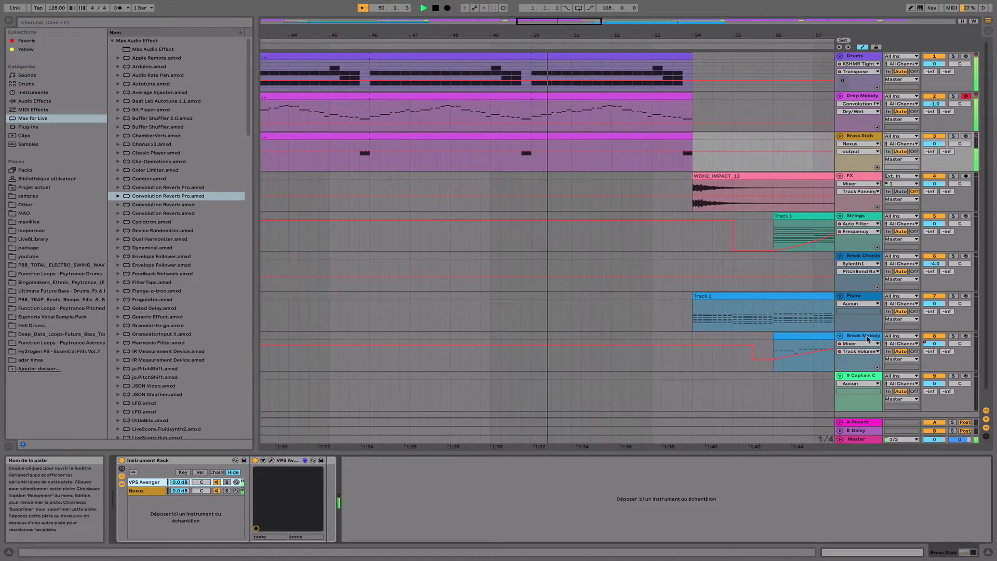
# View the Serum presets in the third, second and first chains of the Break Melody track's Instrument Rack, closing each window
pyautogui.click(739, 364)
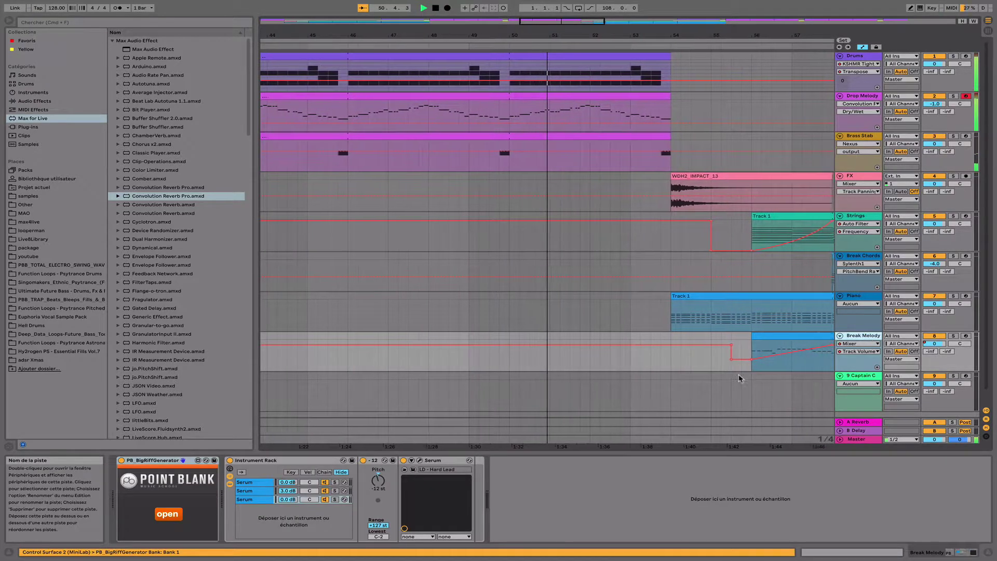
pyautogui.click(419, 460)
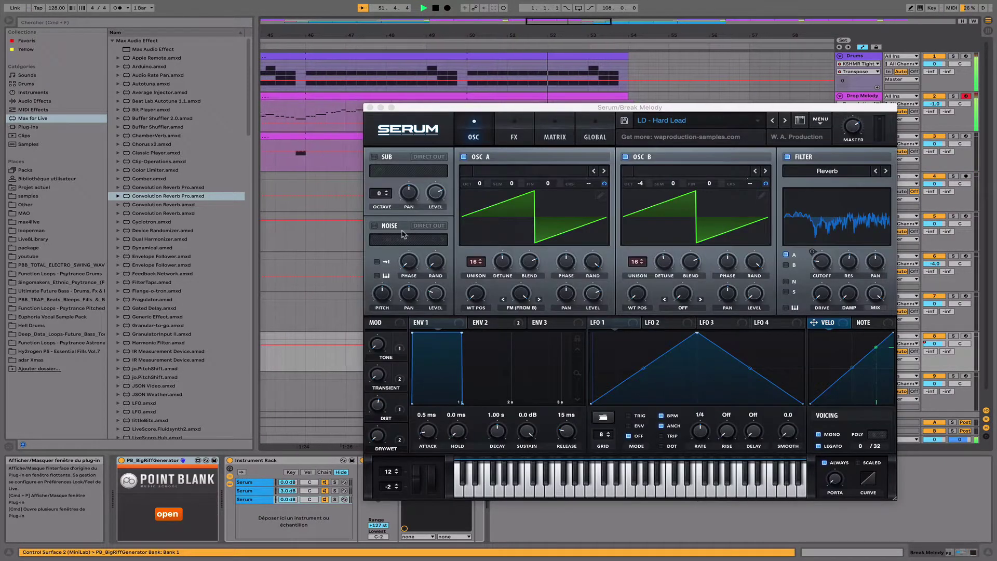
pyautogui.click(369, 107)
pyautogui.click(249, 490)
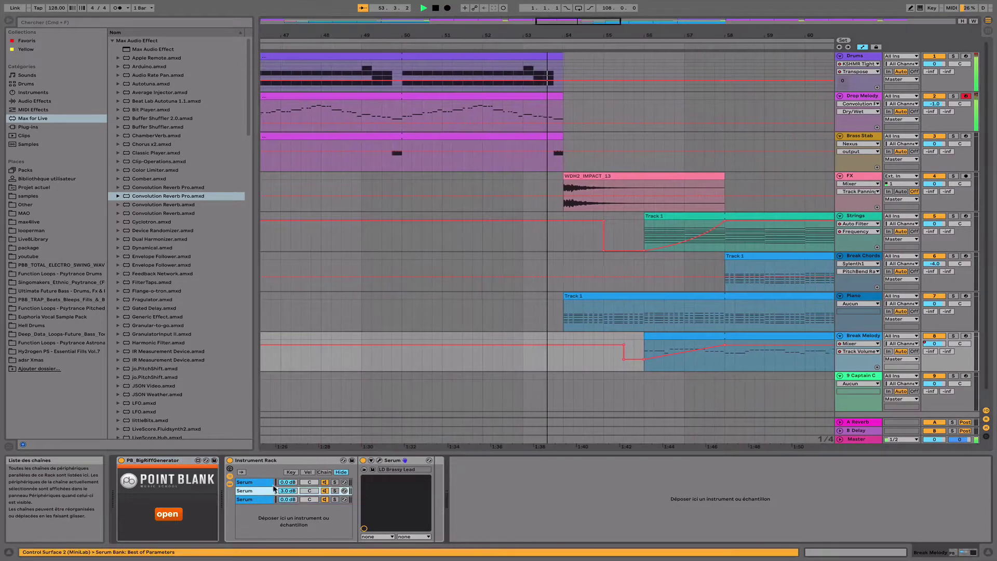
pyautogui.click(379, 461)
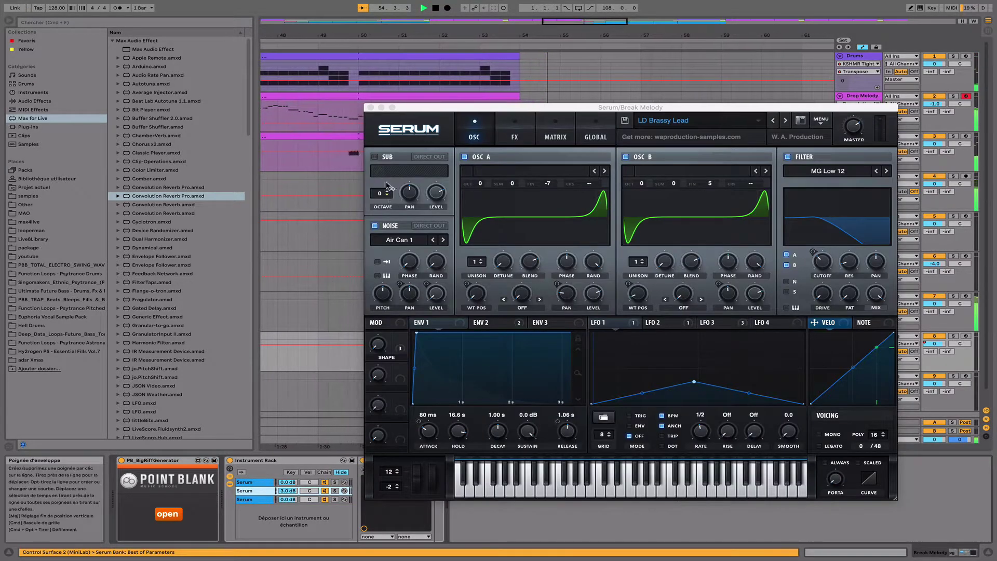
pyautogui.click(370, 108)
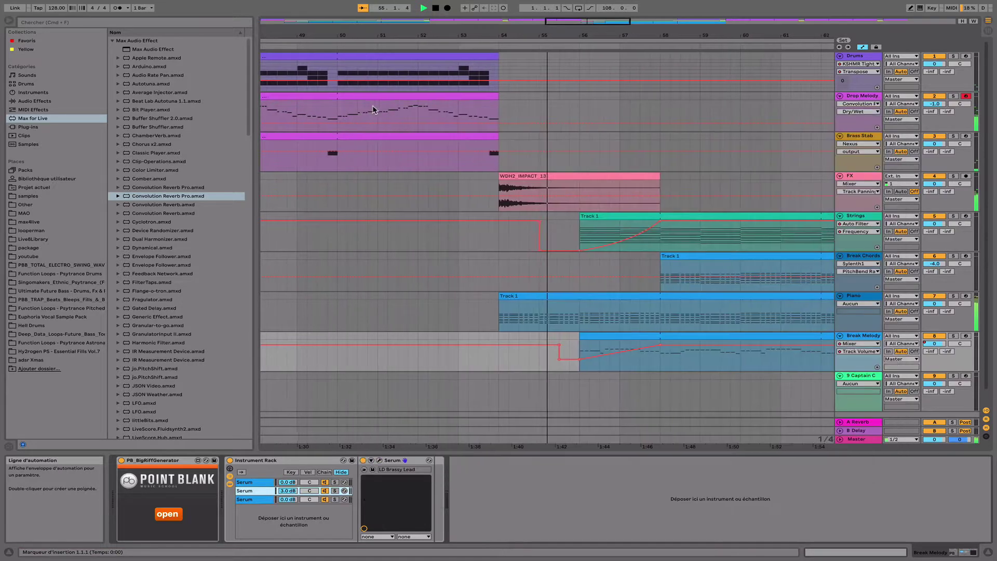
pyautogui.click(248, 482)
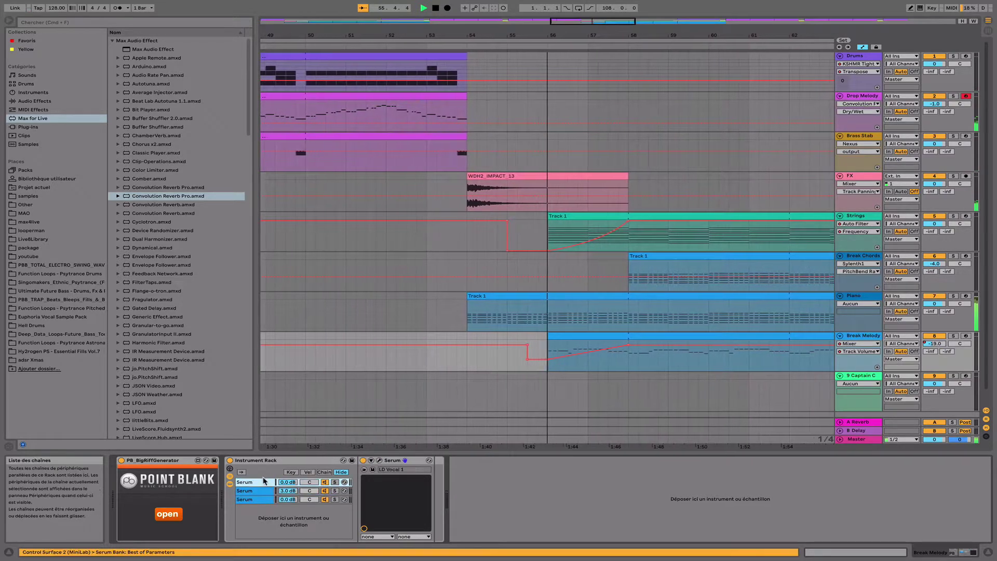
pyautogui.click(378, 460)
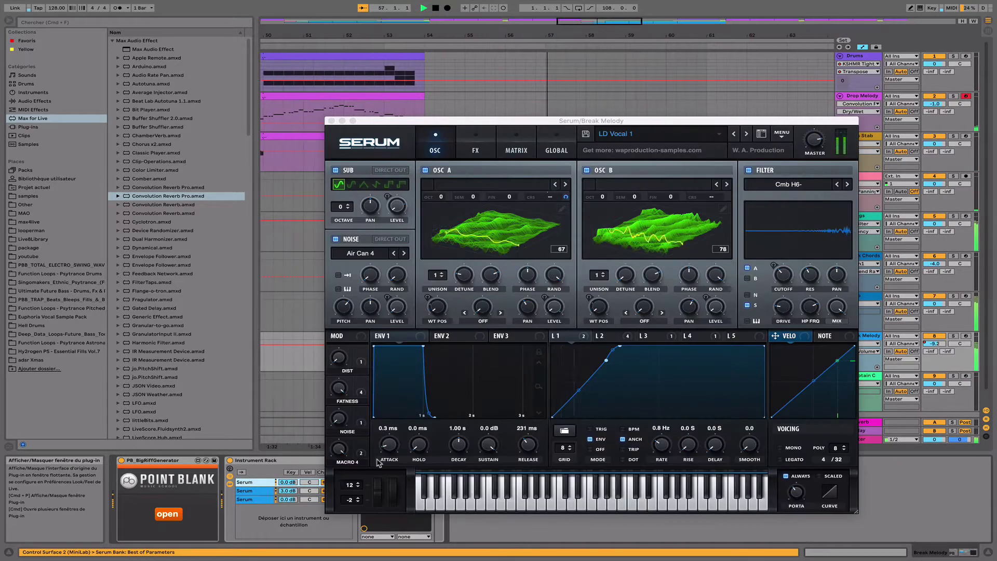
pyautogui.click(330, 121)
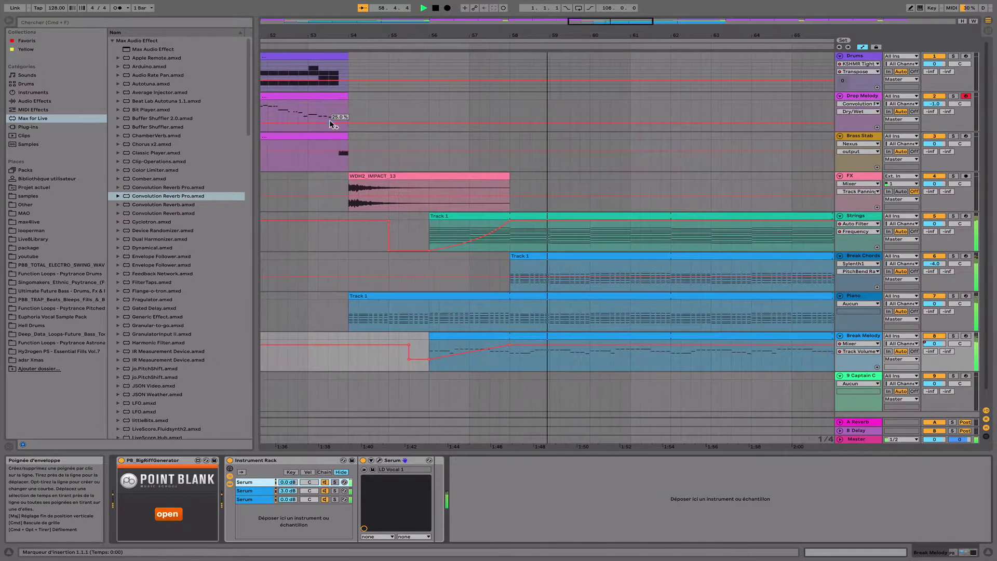